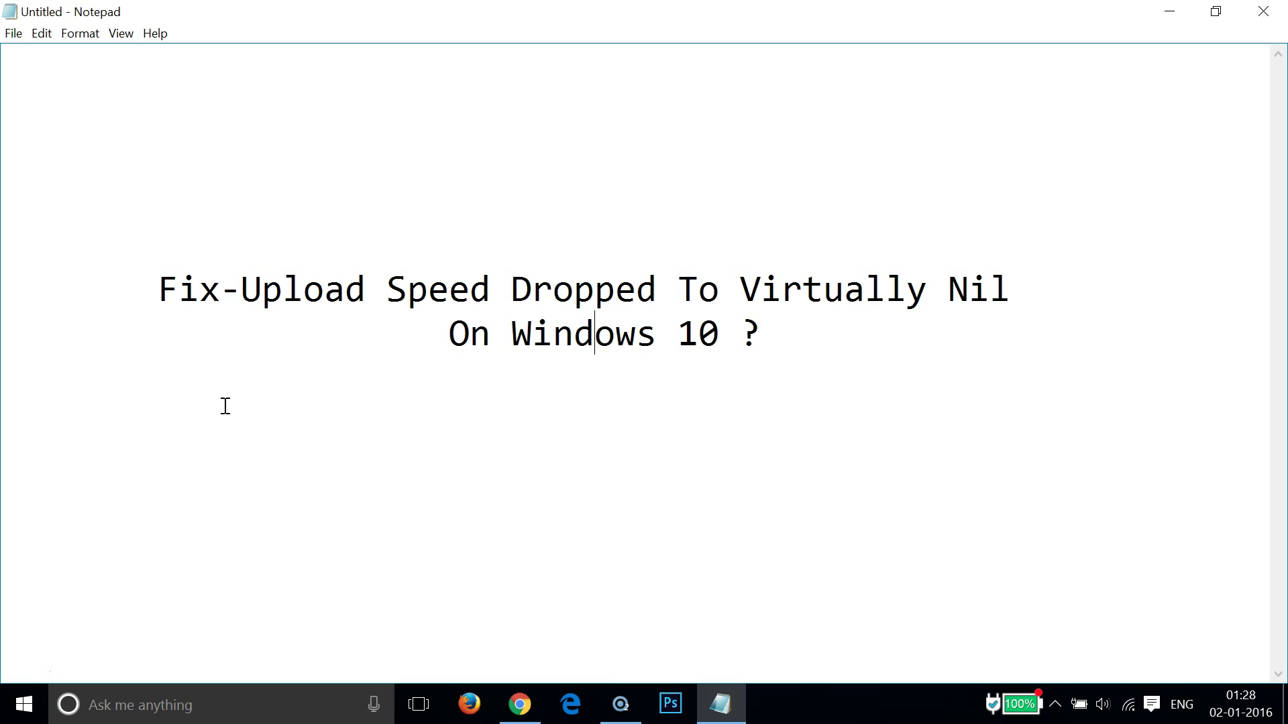
Step: Minimize the Notepad notes and start a Windows search from the taskbar
{"action": "left_click", "coordinate": [1164, 18]}
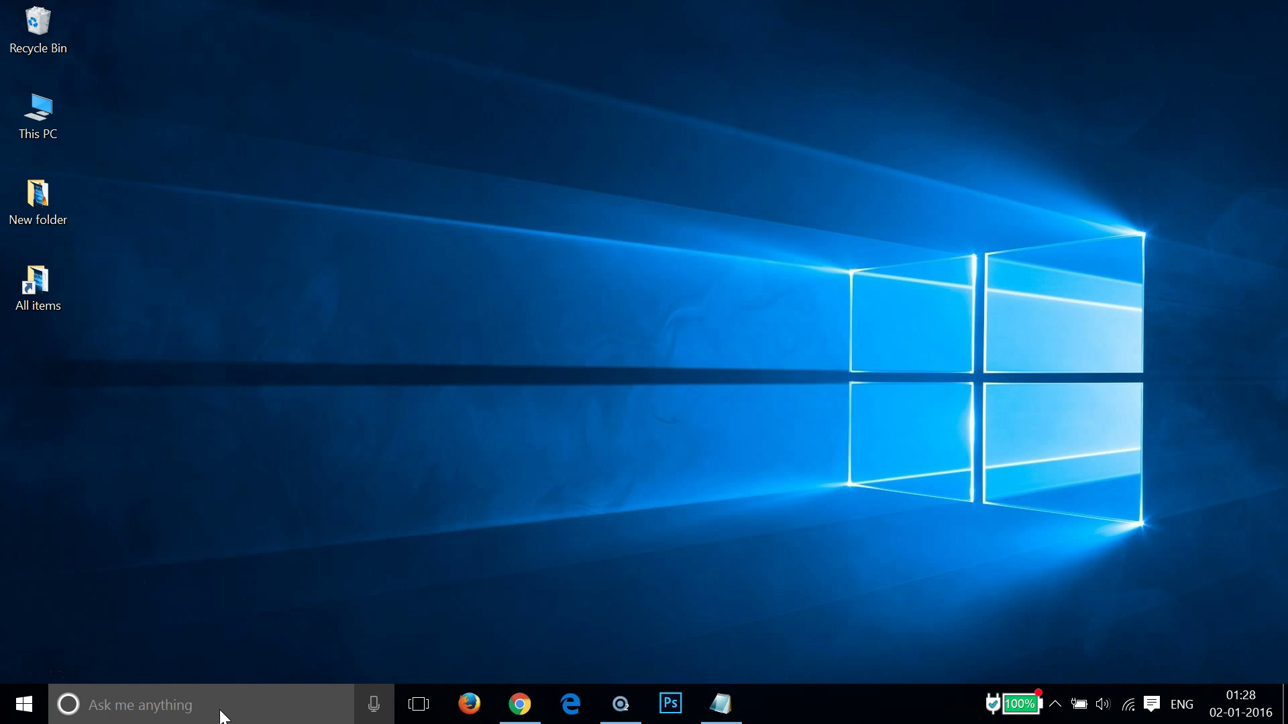
{"action": "left_click", "coordinate": [161, 706]}
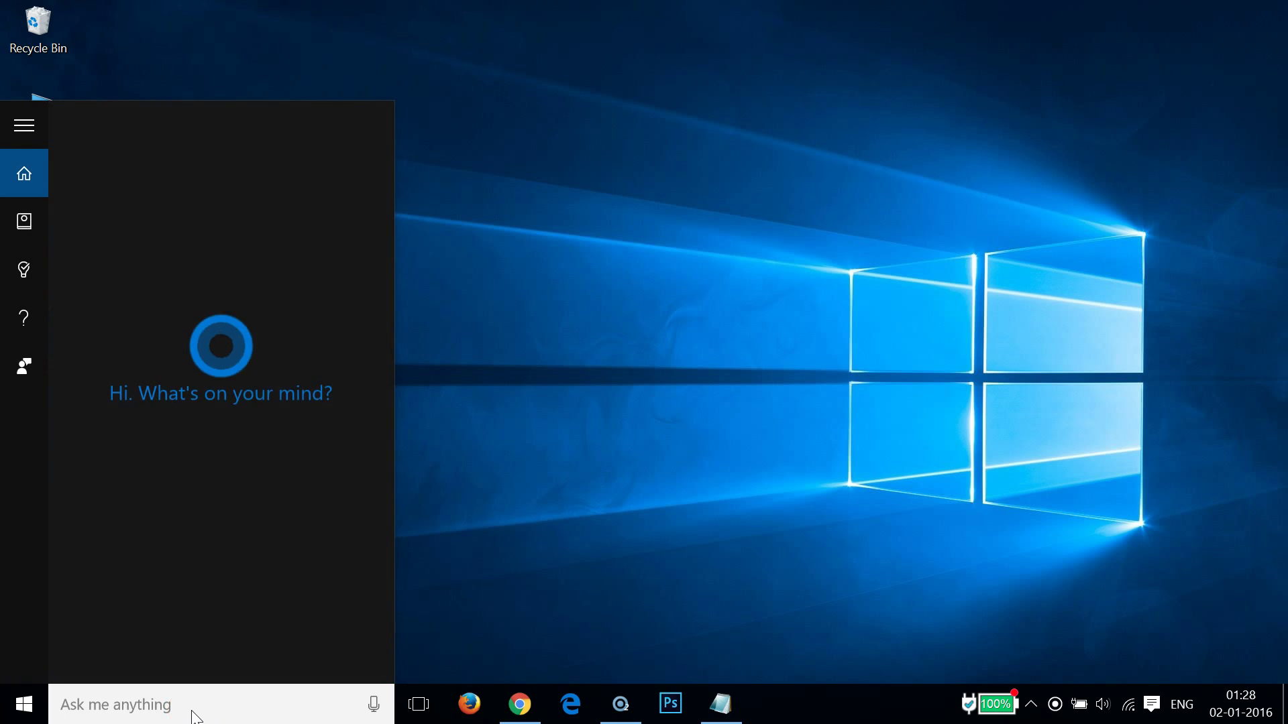
{"action": "type", "text": "device"}
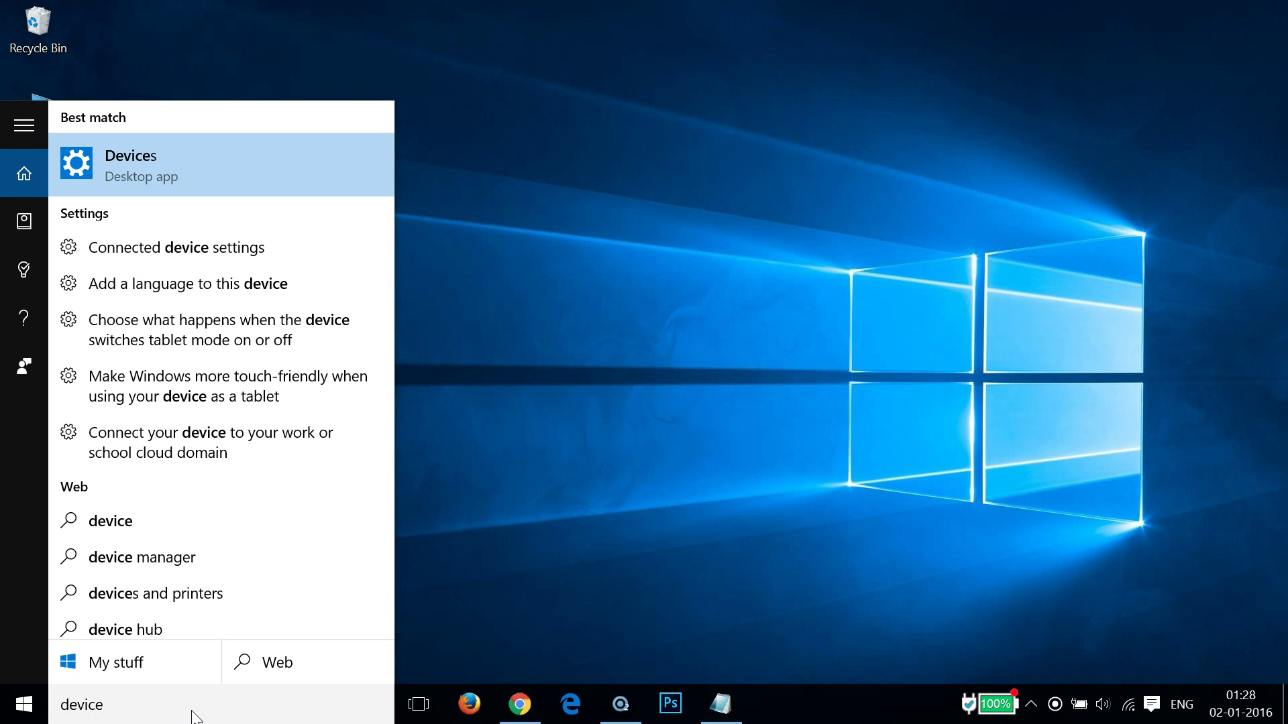
{"action": "type", "text": " m"}
{"action": "type", "text": "anager"}
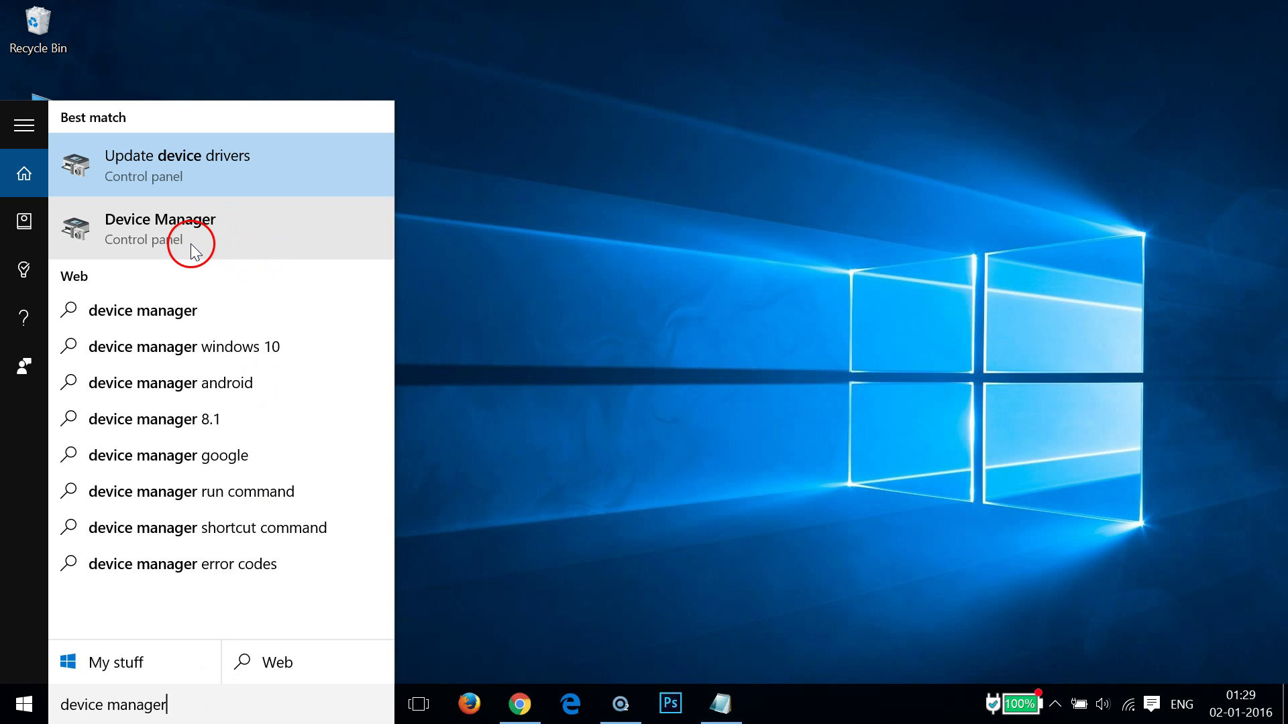
Step: Open Device Manager, expand Network adapters, and select the Qualcomm Atheros QCA61x4 adapter
{"action": "left_click", "coordinate": [217, 243]}
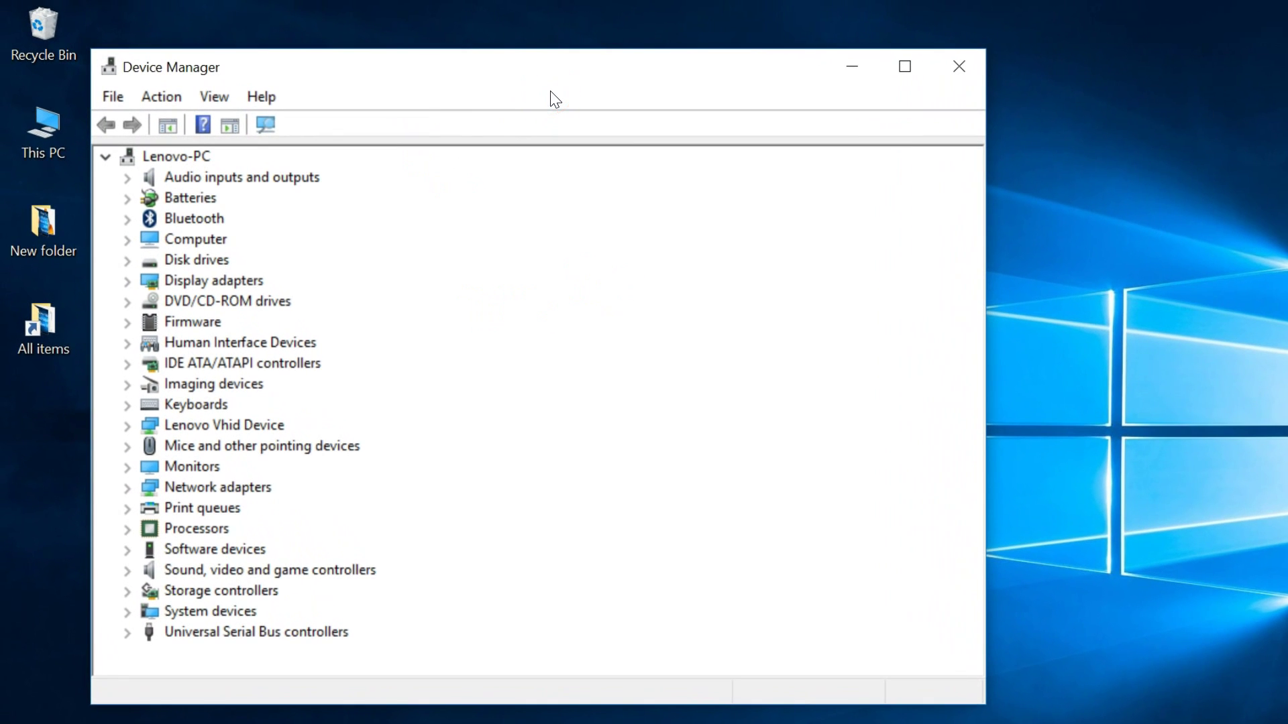
{"action": "left_click", "coordinate": [153, 472]}
{"action": "left_click", "coordinate": [128, 487]}
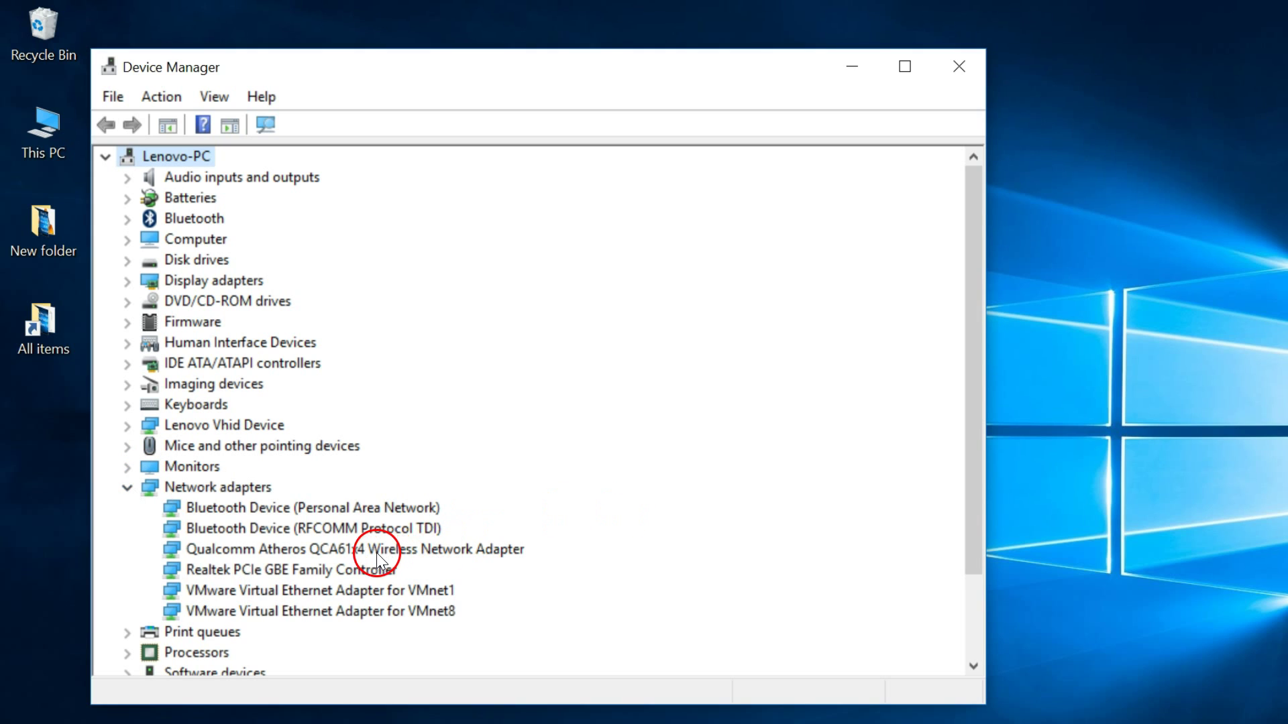
{"action": "left_click", "coordinate": [470, 552]}
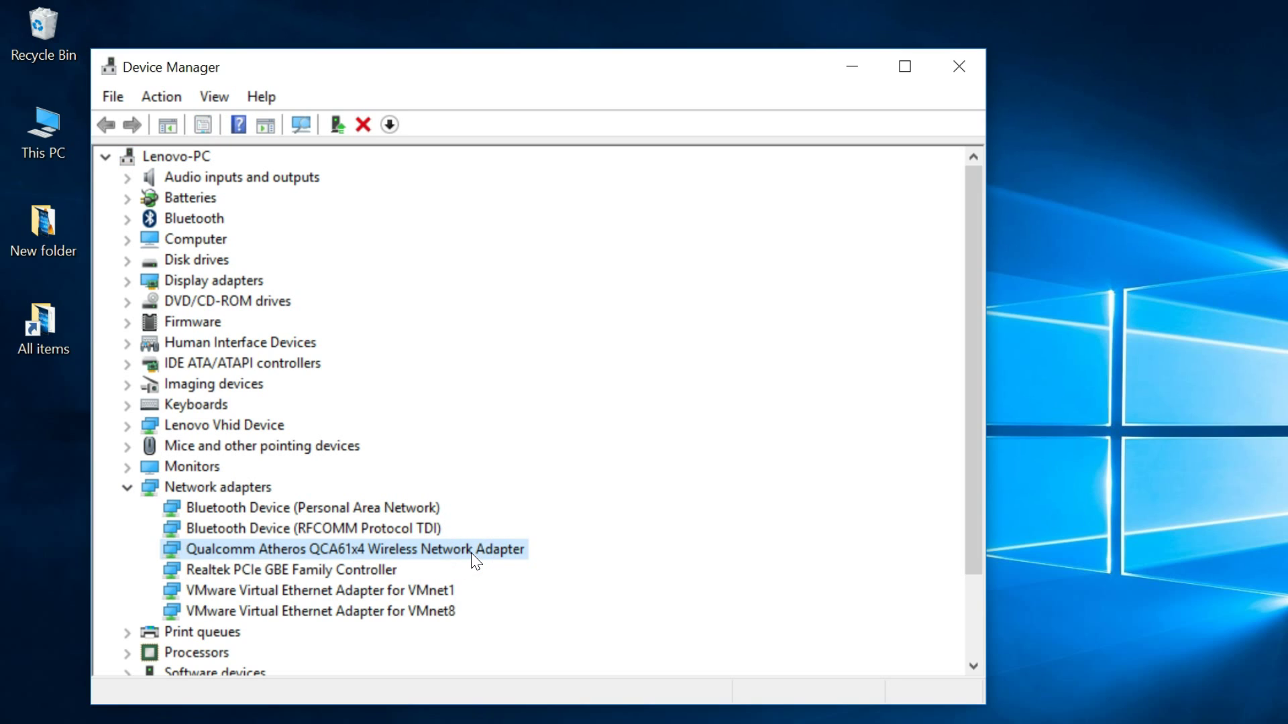
Step: Choose Update Driver Software from the Qualcomm adapter's right-click menu
{"action": "right_click", "coordinate": [471, 553]}
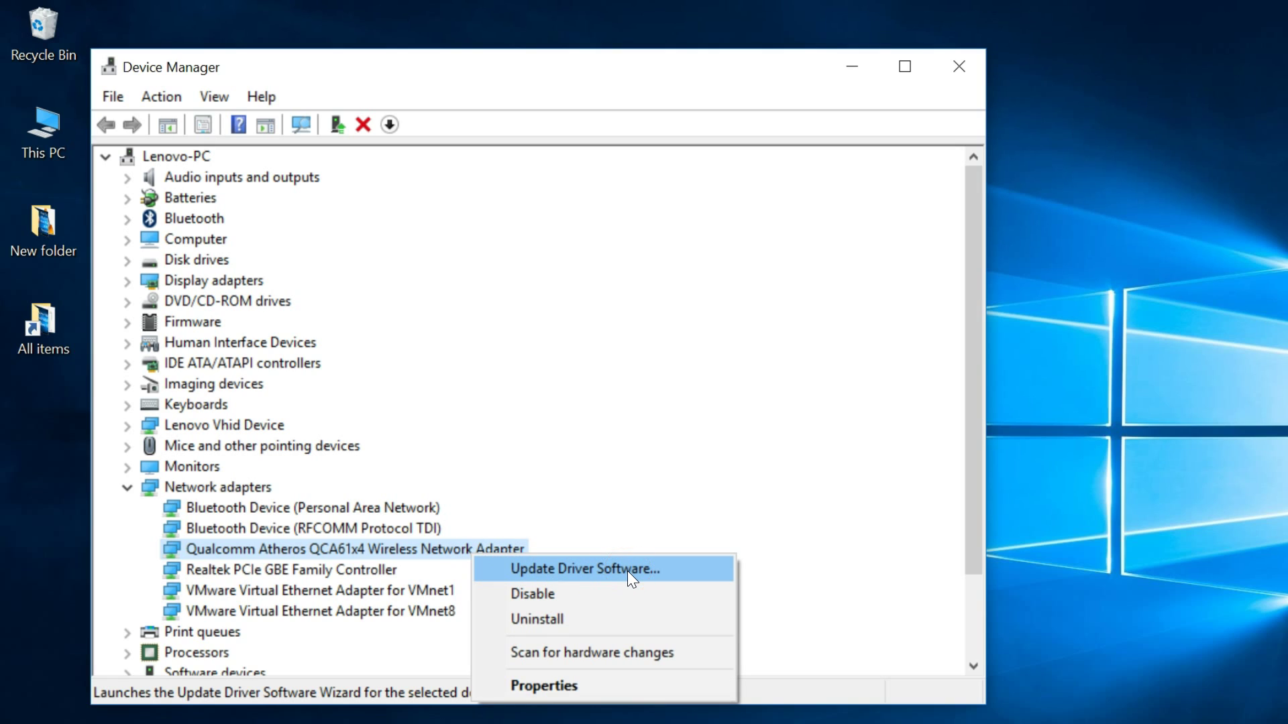
{"action": "left_click", "coordinate": [559, 573]}
{"action": "left_click", "coordinate": [588, 572]}
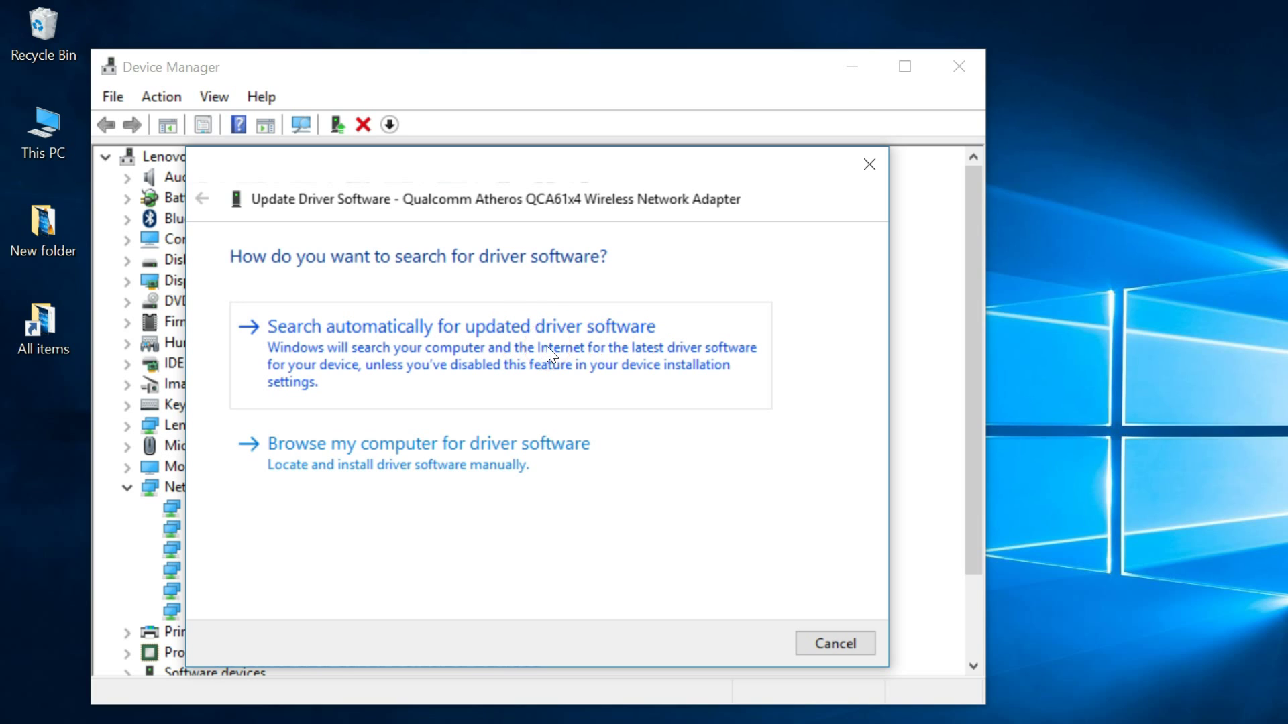
Step: Search automatically for updated driver software; the best driver is already installed
{"action": "left_click", "coordinate": [500, 342]}
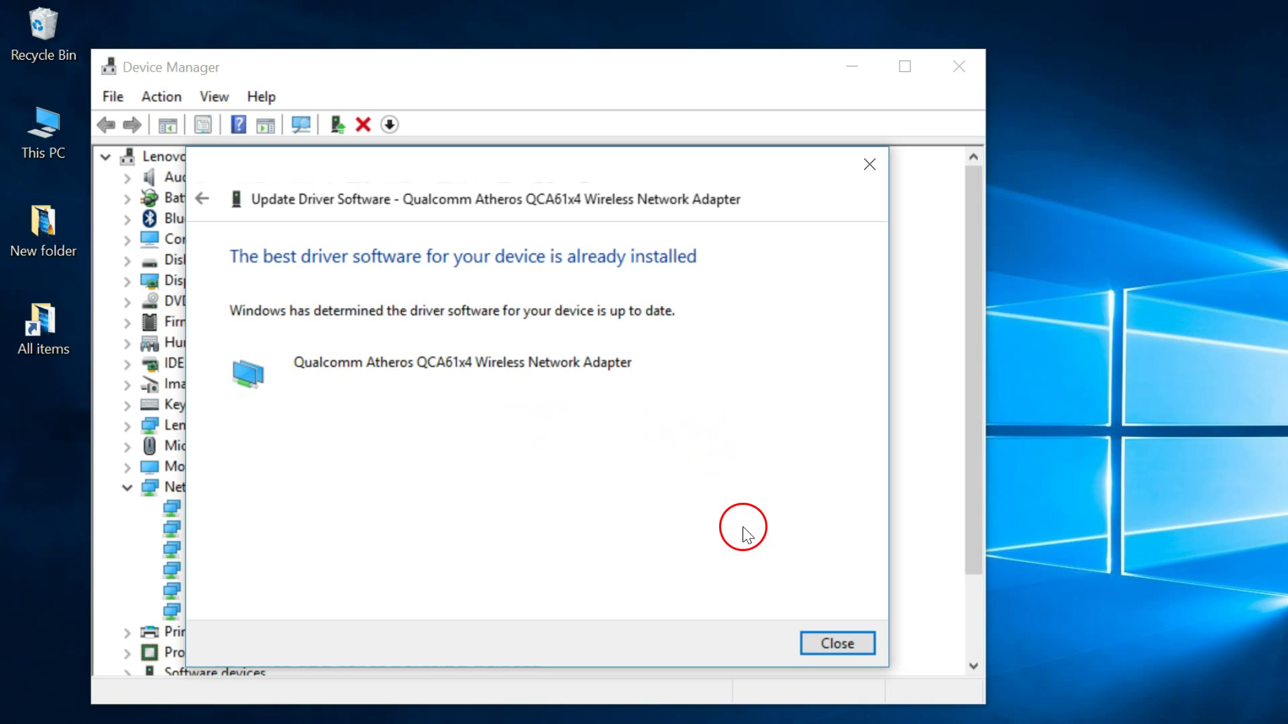
Step: Close the driver wizard and Device Manager, then restore Notepad from the taskbar
{"action": "left_click", "coordinate": [835, 645]}
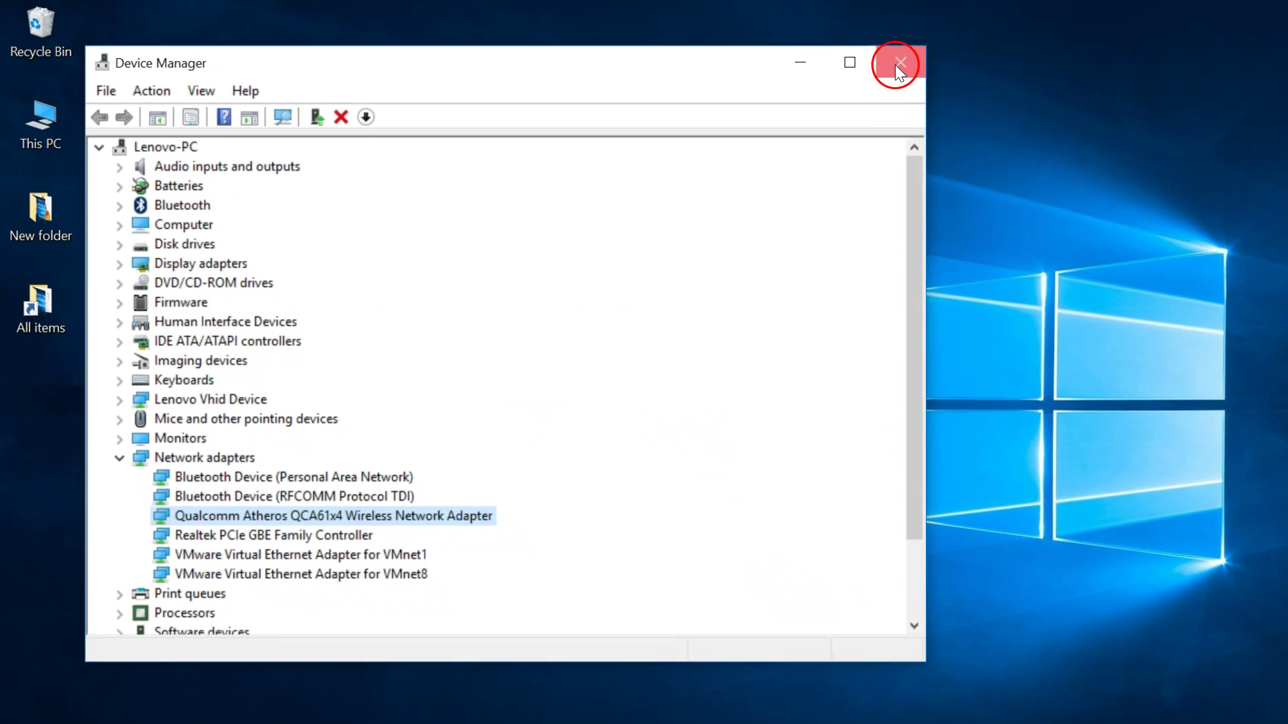
{"action": "left_click", "coordinate": [958, 67]}
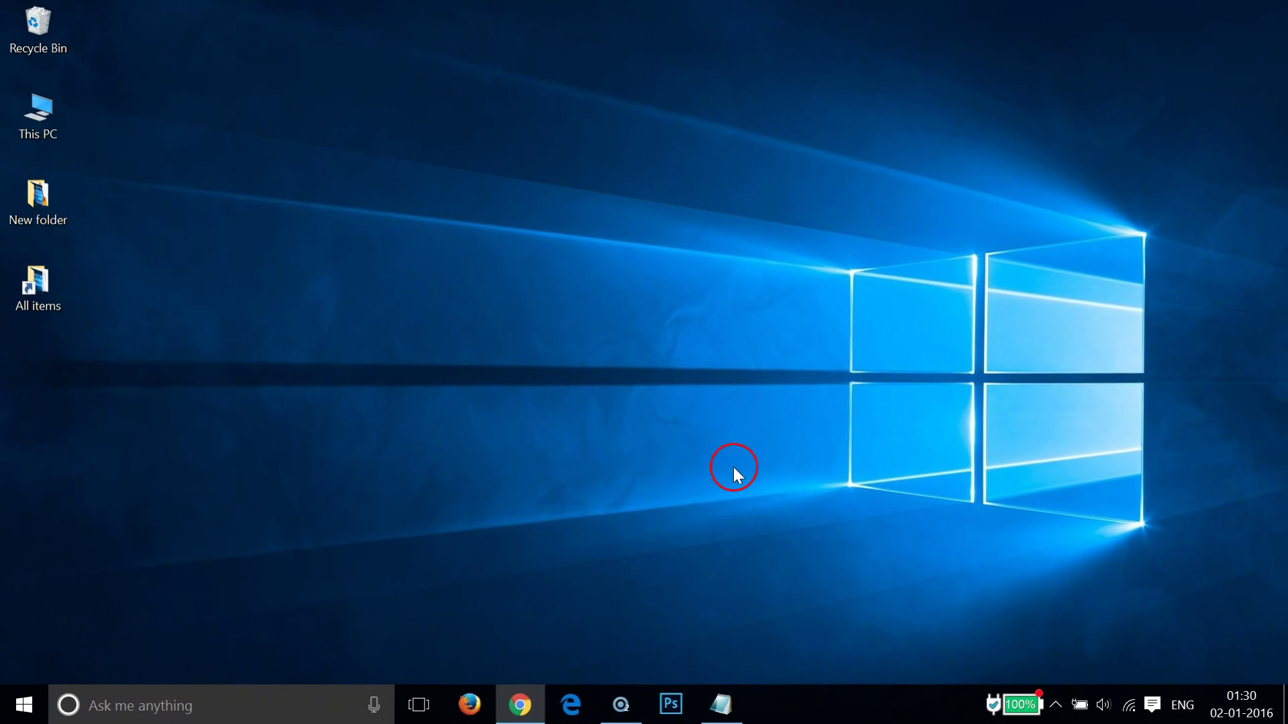
{"action": "left_click", "coordinate": [719, 702]}
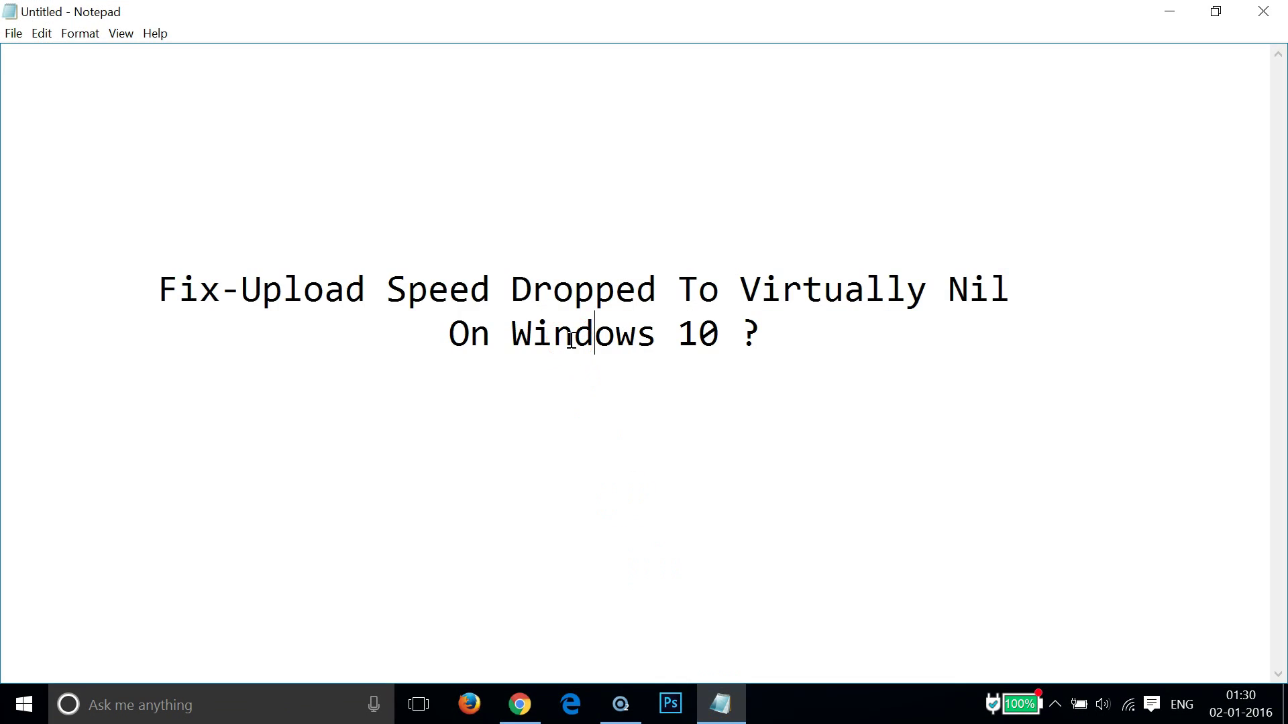